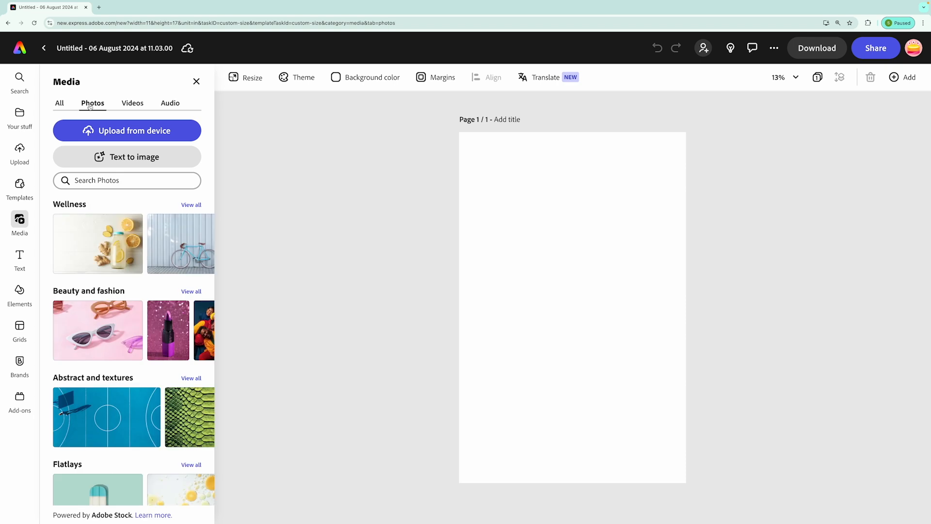
- Search the stock photos for "piano" and place a dark close-up of piano keys on the page
left_click(97, 180)
type("piano")
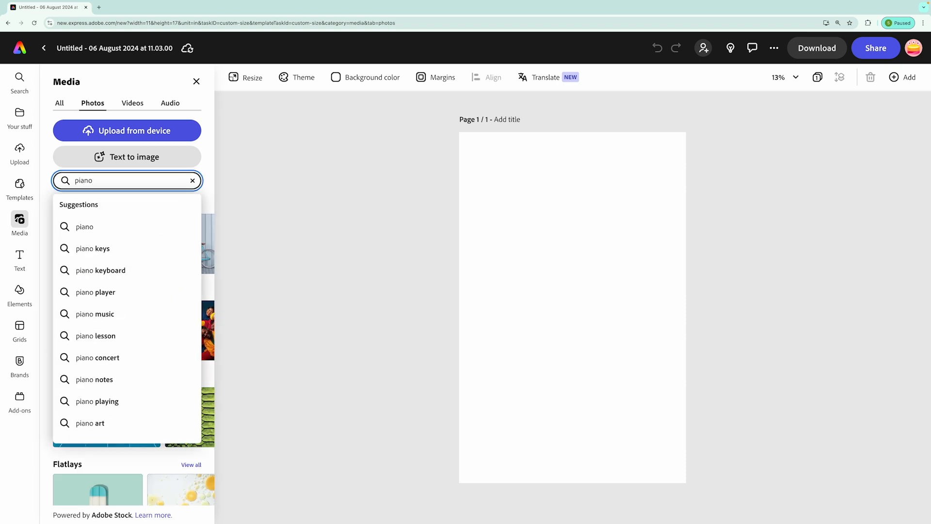
left_click(137, 225)
- Search the photos for "old hands" and place the held-hands picture over the lower part of the piano photo
left_click(192, 180)
type("old hands")
key("Return")
scroll(119, 315, "down", 1)
left_click(167, 372)
left_click_drag(559, 318, 576, 404)
- Search the photos for "ww2" and place the picture of three flying planes at the top of the page
left_click(196, 81)
left_click(192, 180)
type("ww2")
key("Return")
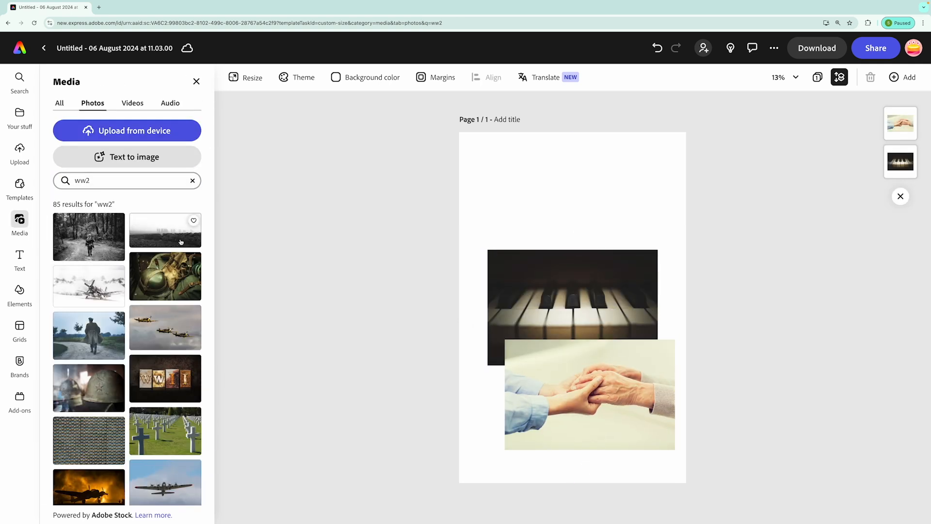
left_click(167, 327)
left_click_drag(564, 328, 542, 223)
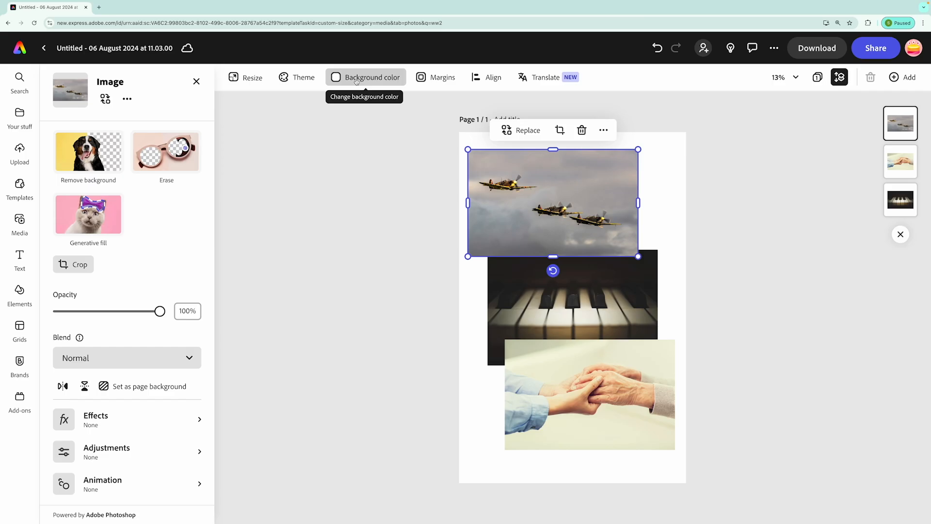
- Set the page's background color to black
left_click(454, 160)
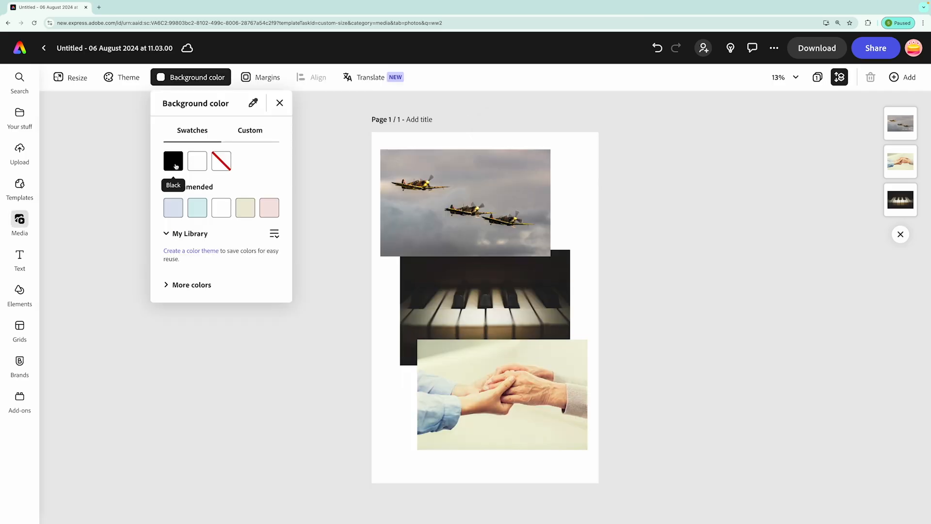
left_click(174, 164)
left_click(700, 327)
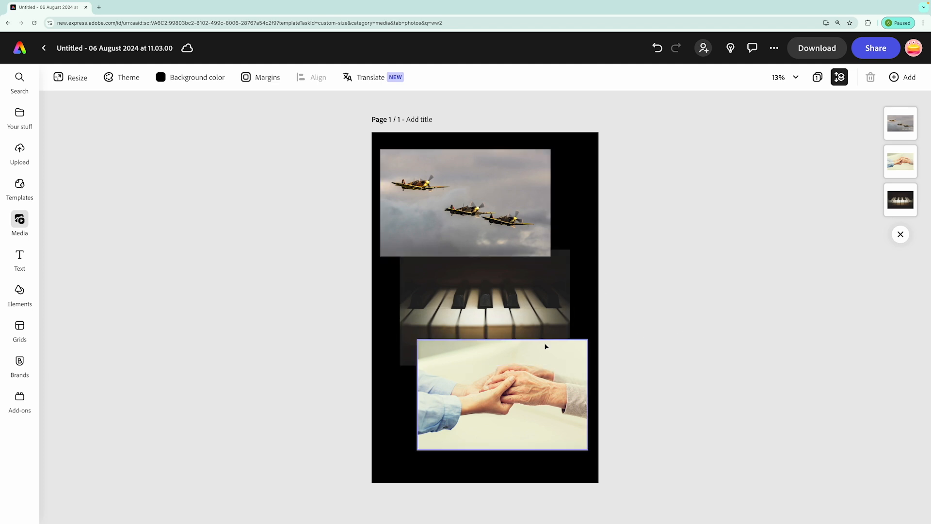
- Try the Multiply and Screen blend modes on the planes photo and return it to Normal
left_click(485, 245)
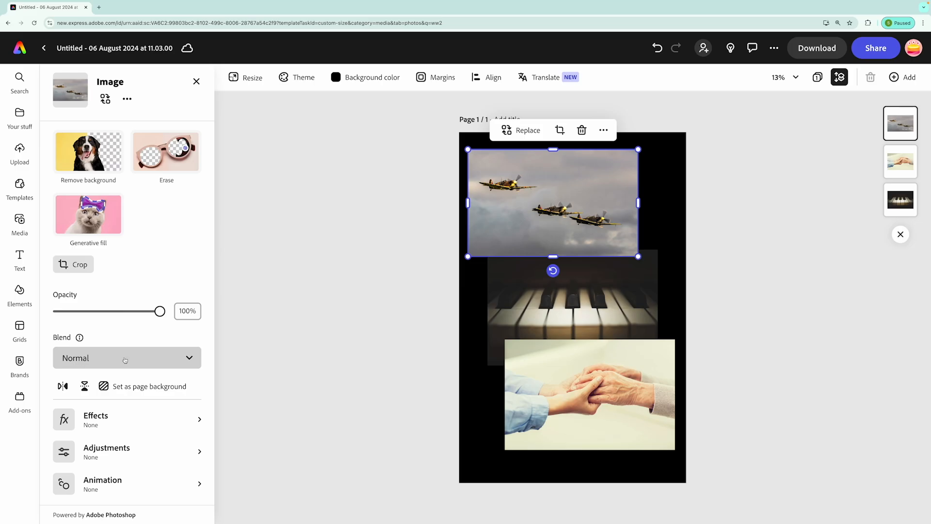
left_click(151, 353)
left_click(174, 232)
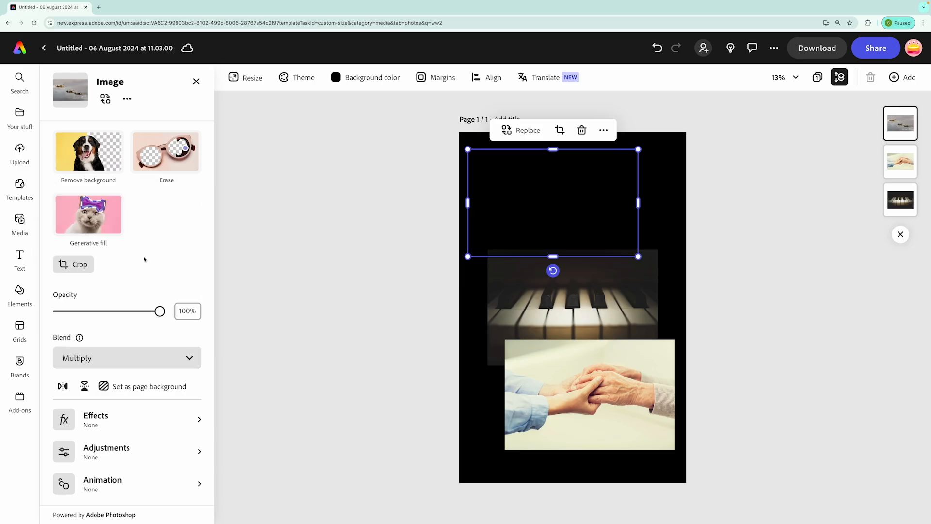
left_click(128, 357)
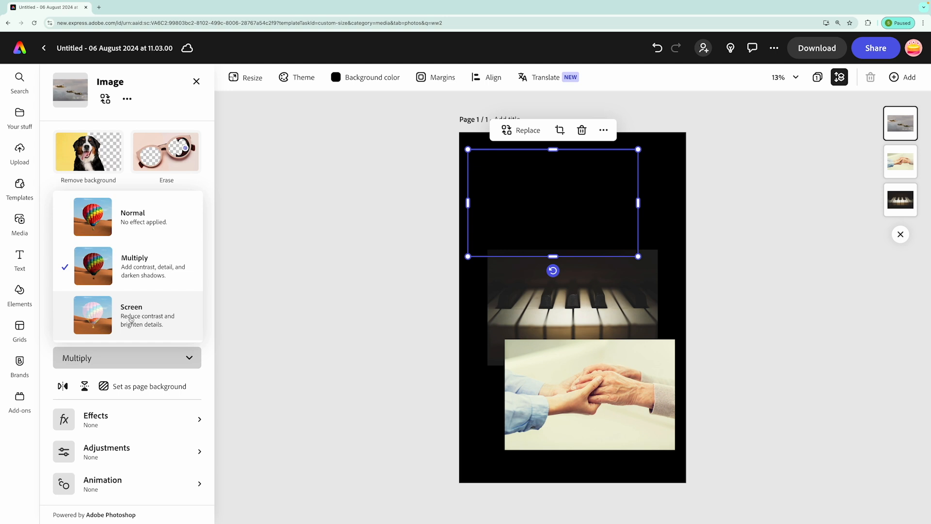
left_click(131, 318)
left_click(147, 361)
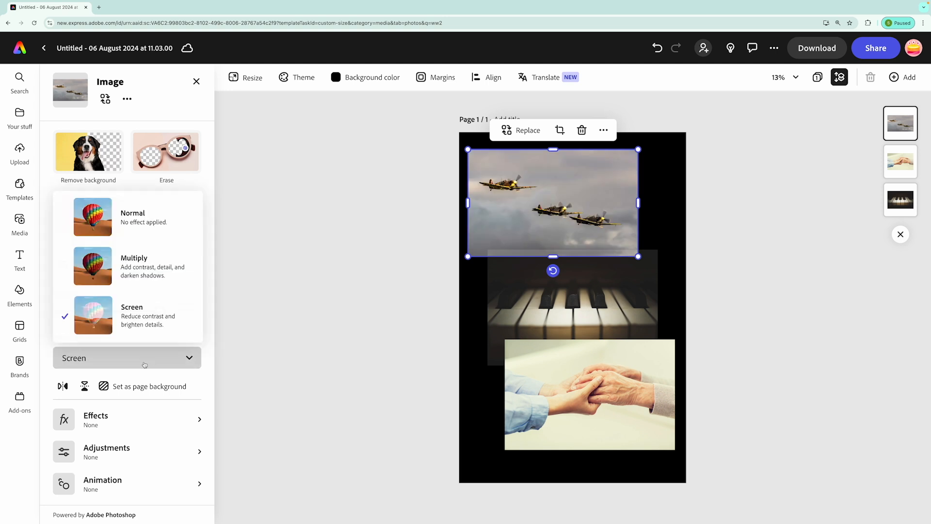
left_click(138, 215)
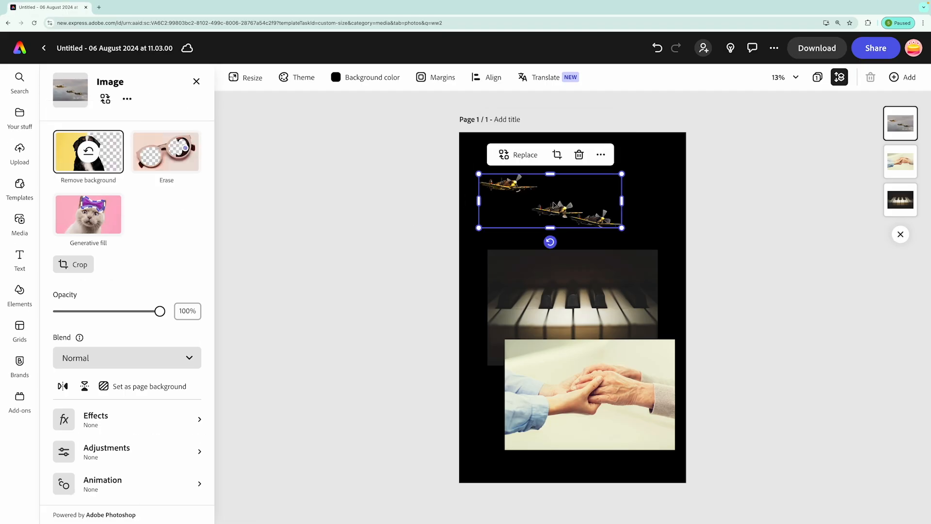
- Try the Multiply blend mode on the held-hands photo and return it to Normal
left_click(615, 364)
left_click(134, 357)
left_click(132, 269)
left_click(162, 361)
left_click(138, 215)
- Try Multiply on the piano photo and settle on the Screen blend mode
left_click(558, 294)
left_click(145, 358)
left_click(133, 269)
left_click(134, 358)
left_click(133, 322)
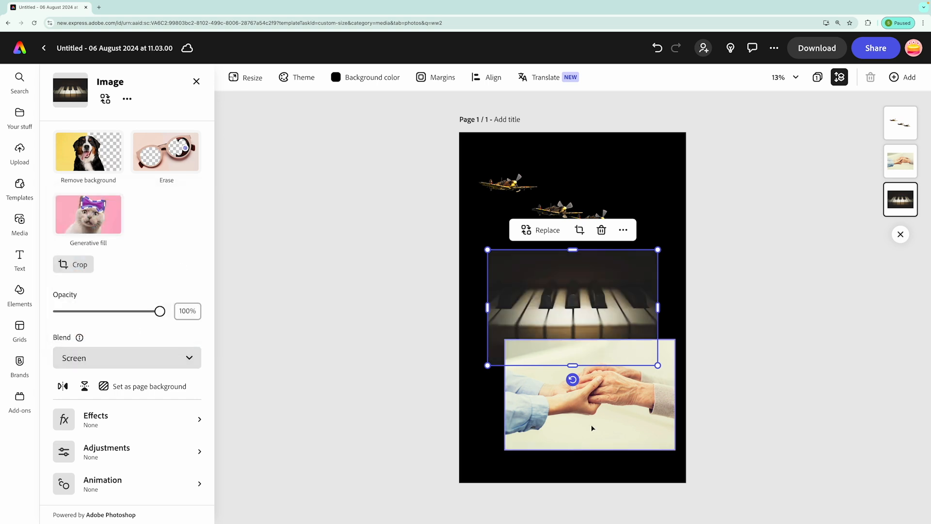
- Move the held-hands photo over the piano keys and set its blend mode to Multiply after trying Screen
left_click_drag(583, 445, 566, 371)
left_click(145, 357)
left_click(134, 323)
left_click(164, 364)
left_click(134, 269)
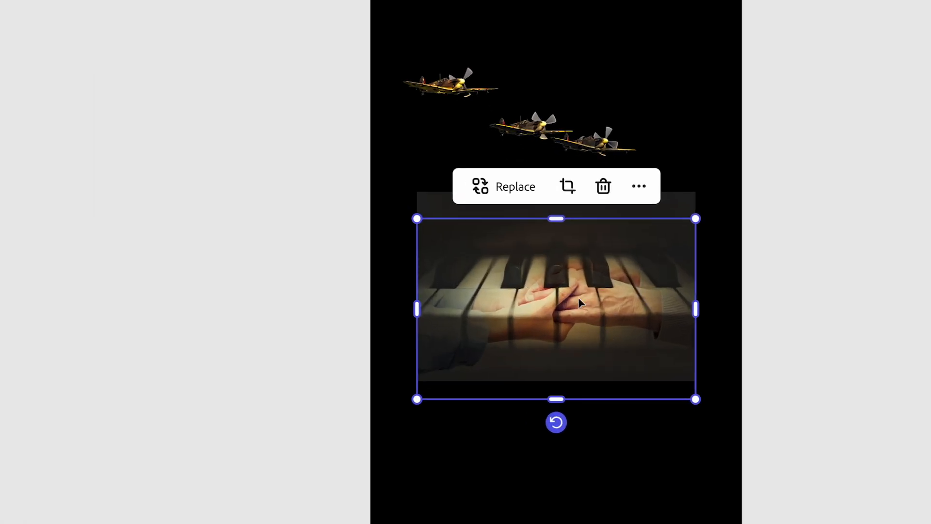
left_click_drag(579, 303, 567, 325)
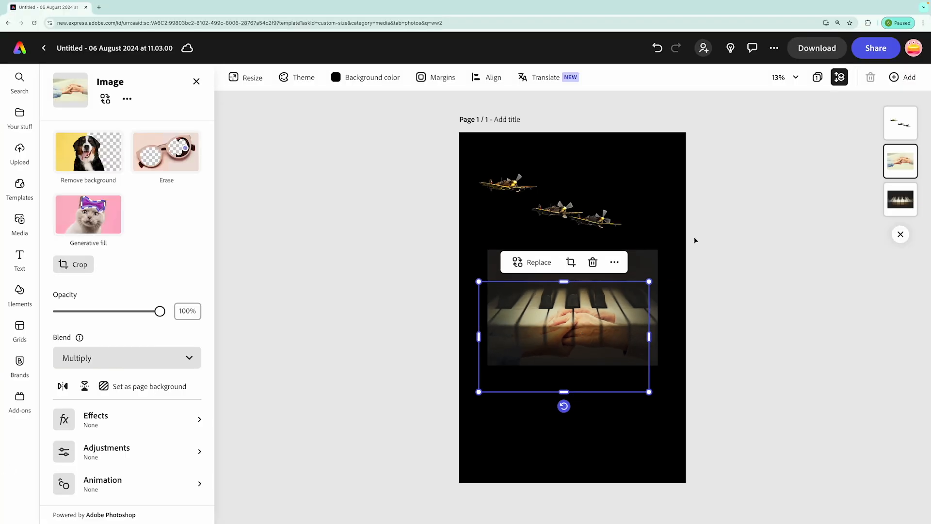
- Enlarge the piano photo beyond the full page width and shift it slightly down
left_click(641, 261)
left_click_drag(658, 249, 702, 220)
left_click_drag(488, 365, 418, 403)
left_click_drag(589, 261, 589, 277)
- Enlarge the held-hands photo to about the page width and center the hands over the piano keys
left_click_drag(572, 328, 609, 339)
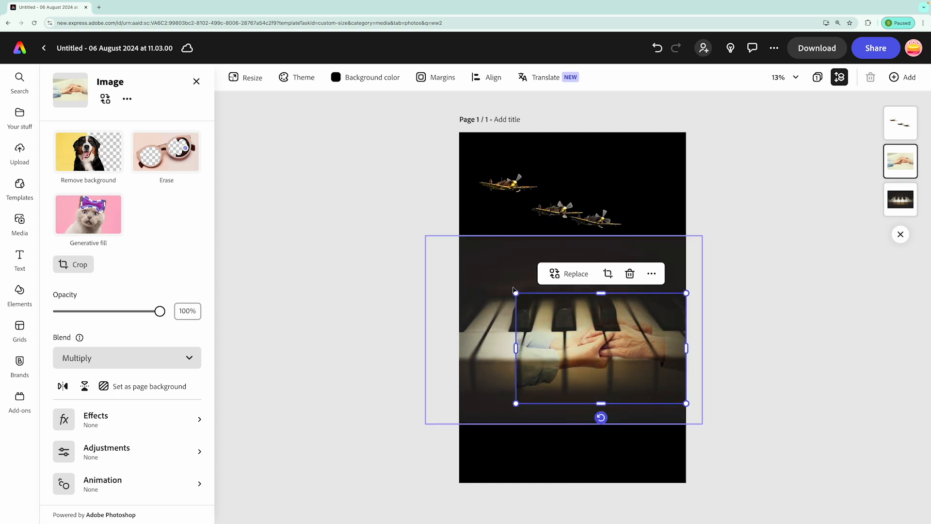
left_click_drag(515, 294, 443, 244)
left_click_drag(547, 336, 561, 359)
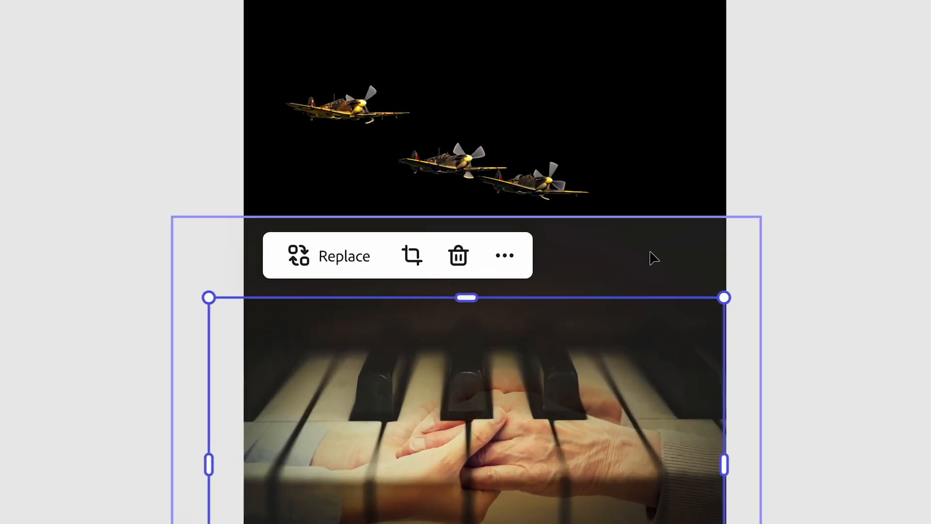
left_click(727, 231)
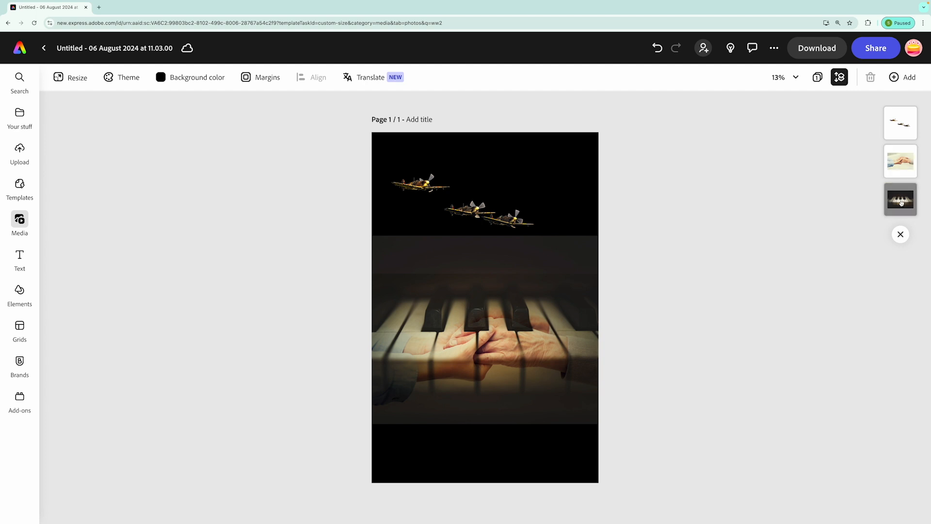
- Adjust the piano photo's light settings to contrast 100 and brightness -4
left_click(901, 202)
left_click(435, 257)
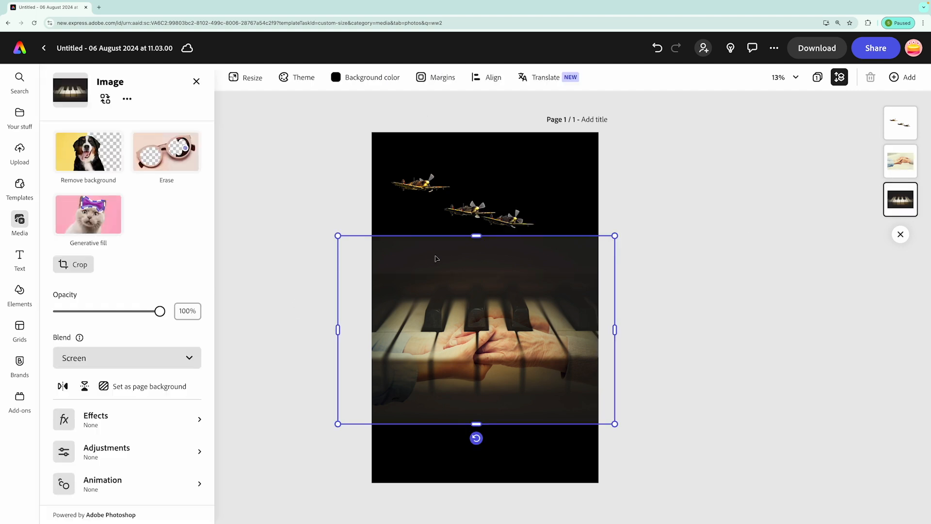
left_click(109, 451)
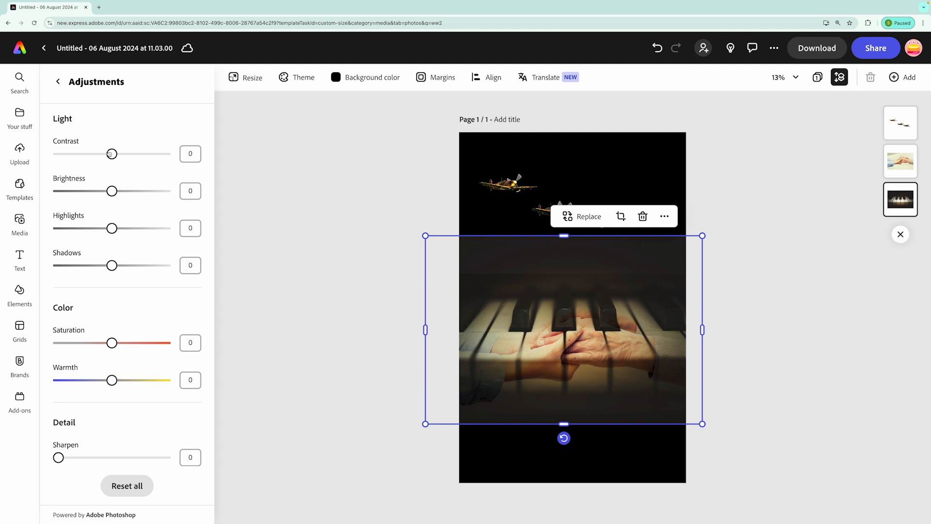
left_click_drag(114, 162, 175, 157)
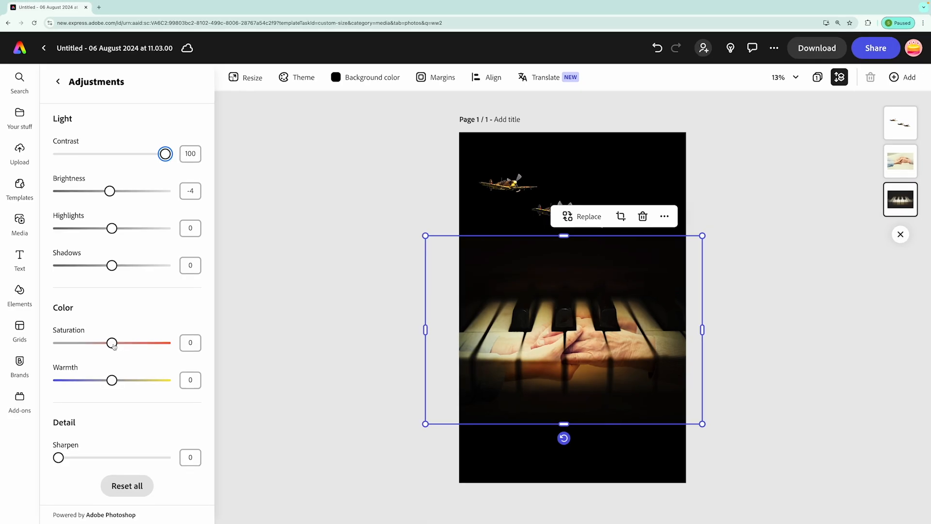
- Set the piano photo's saturation to -48 and its warmth to -43
left_click_drag(183, 337, 131, 337)
left_click_drag(116, 380, 97, 385)
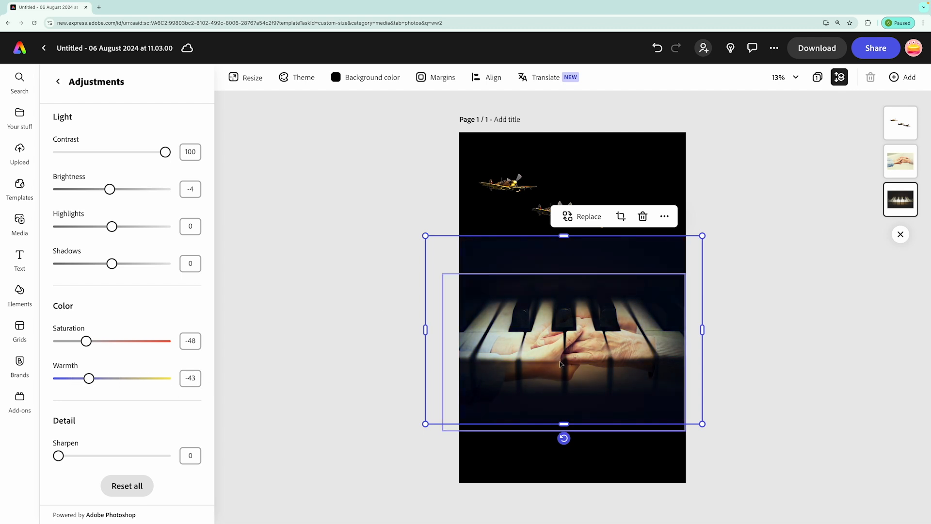
left_click(778, 300)
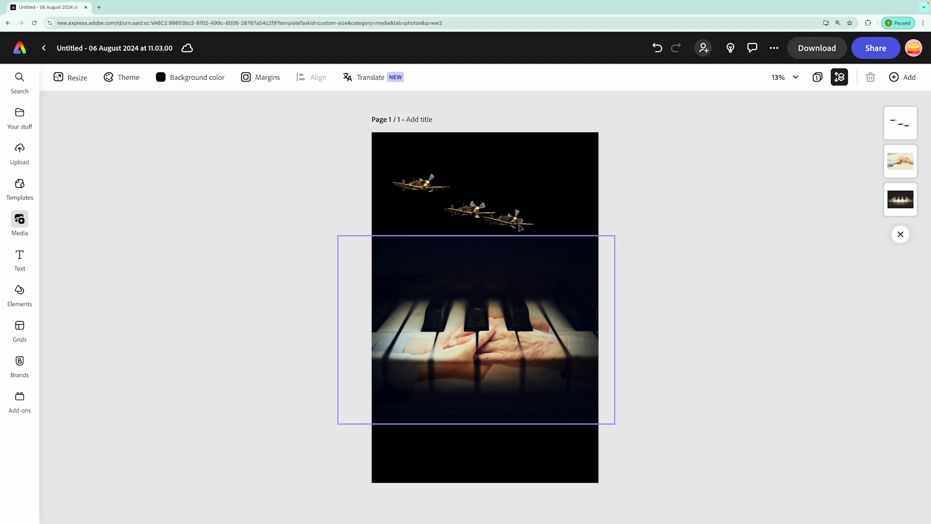
- Enlarge the planes cutout beyond the page width and position it just above the hands on the piano keys
left_click(447, 200)
left_click_drag(561, 217, 500, 239)
left_click_drag(559, 249, 713, 308)
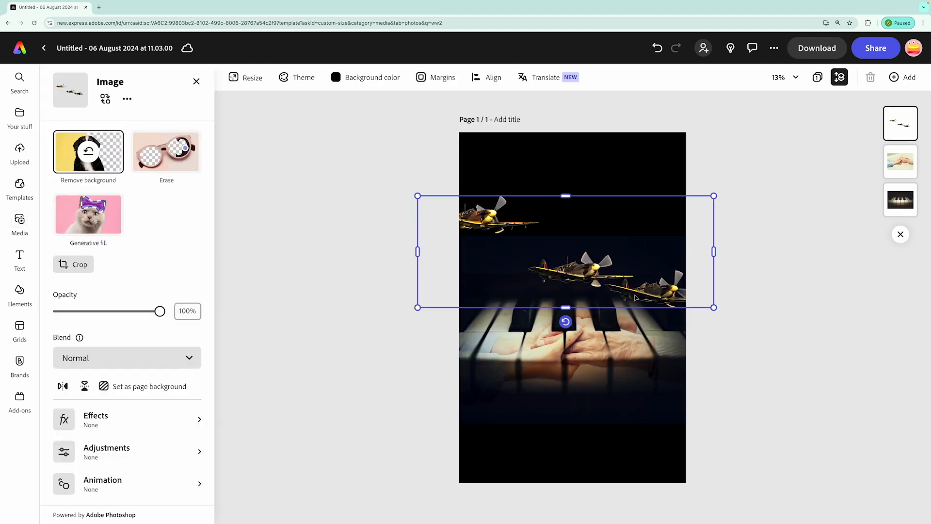
left_click_drag(590, 276, 604, 290)
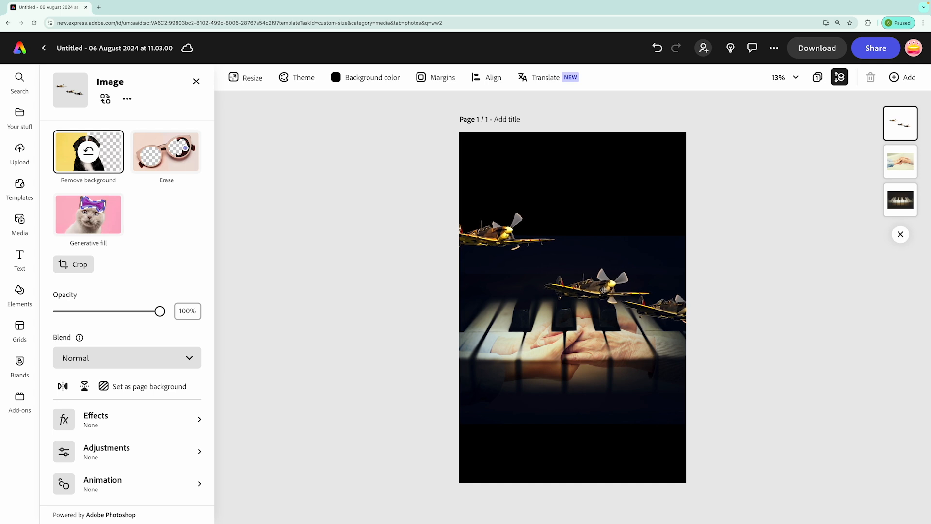
- Blend the planes cutout using Screen mode and lower its opacity to 14%
left_click(141, 350)
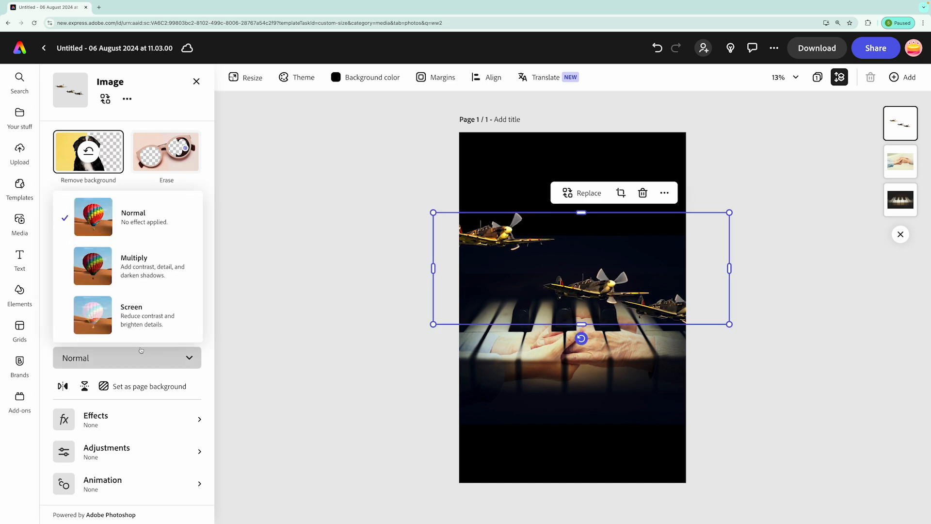
left_click(139, 319)
left_click_drag(165, 315, 78, 315)
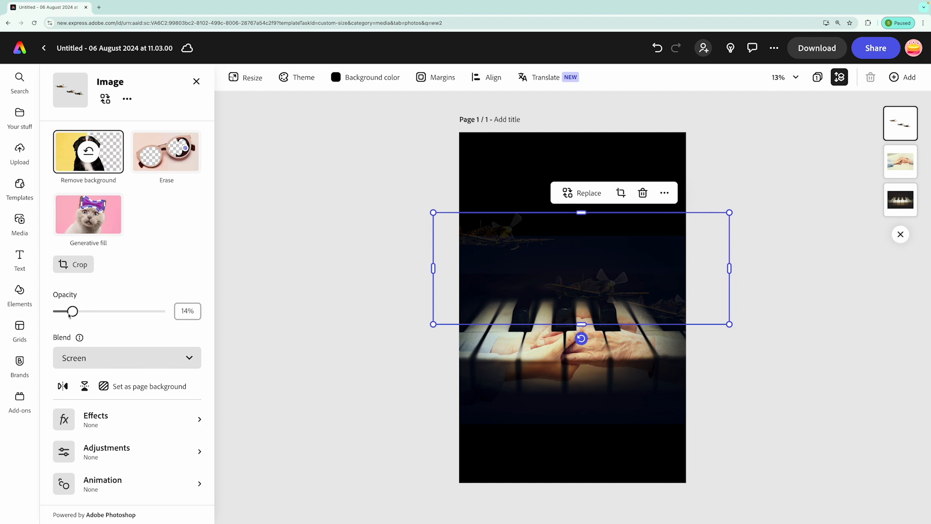
left_click_drag(581, 338, 584, 338)
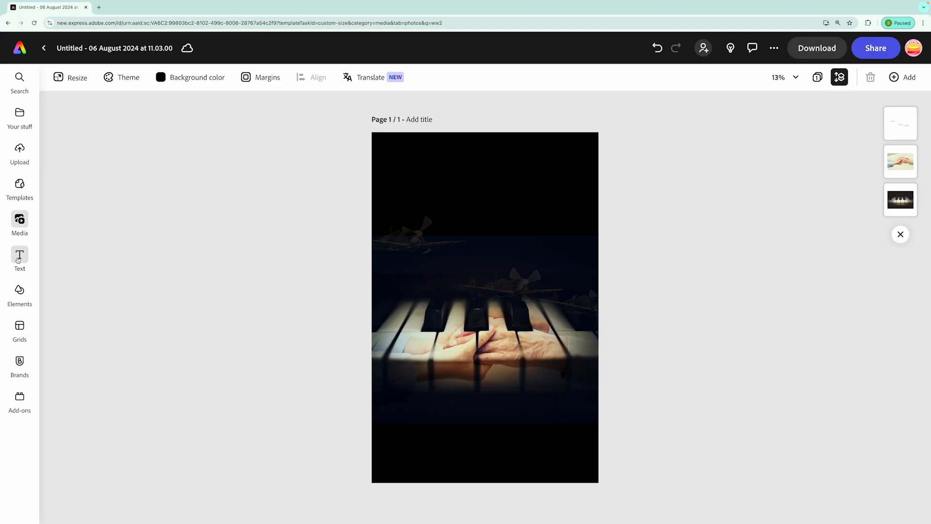
- Add the title "PIANO" in Inknut Antiqua Black, enlarged to size 762 across the bottom of the page
left_click(18, 258)
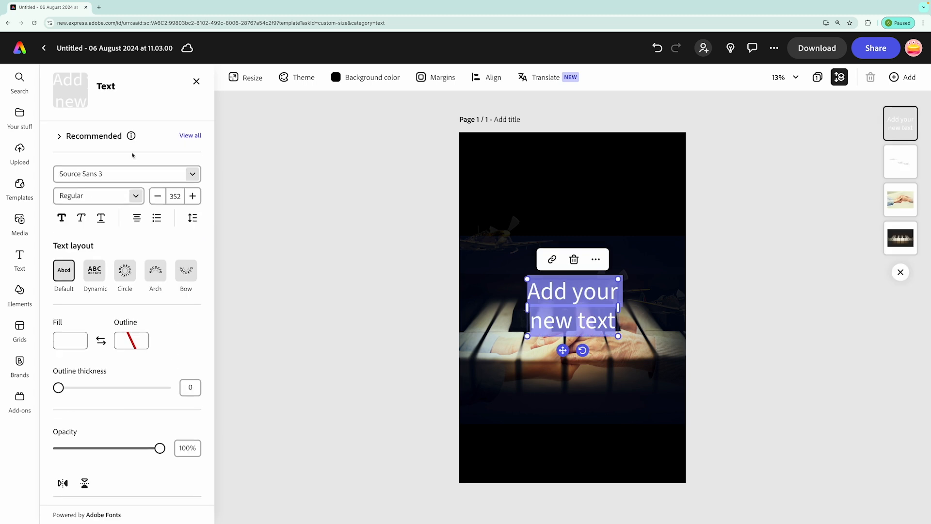
type("PIANO")
left_click(121, 174)
type("antiq")
left_click(131, 367)
left_click_drag(567, 294, 627, 419)
left_click_drag(580, 446, 457, 476)
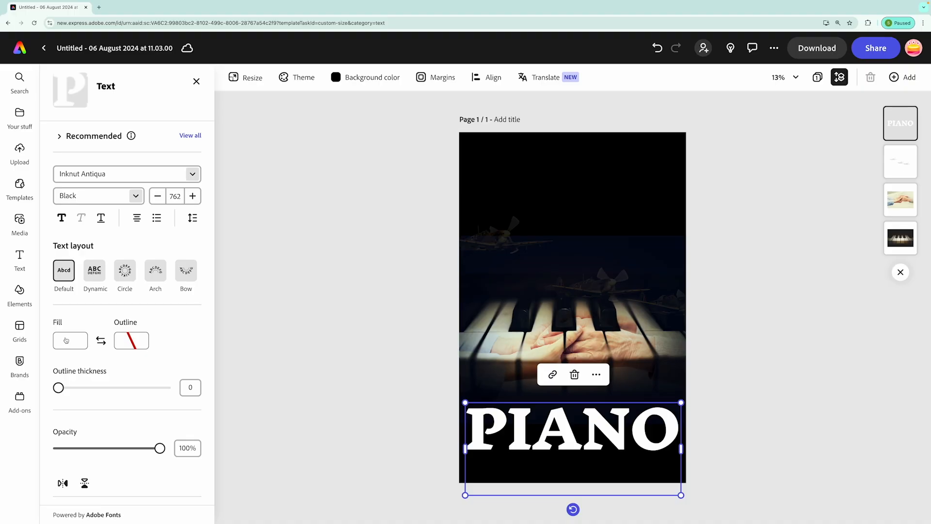
- Fill the PIANO title with a pale grey-green sampled from a piano key using the eyedropper
left_click(70, 340)
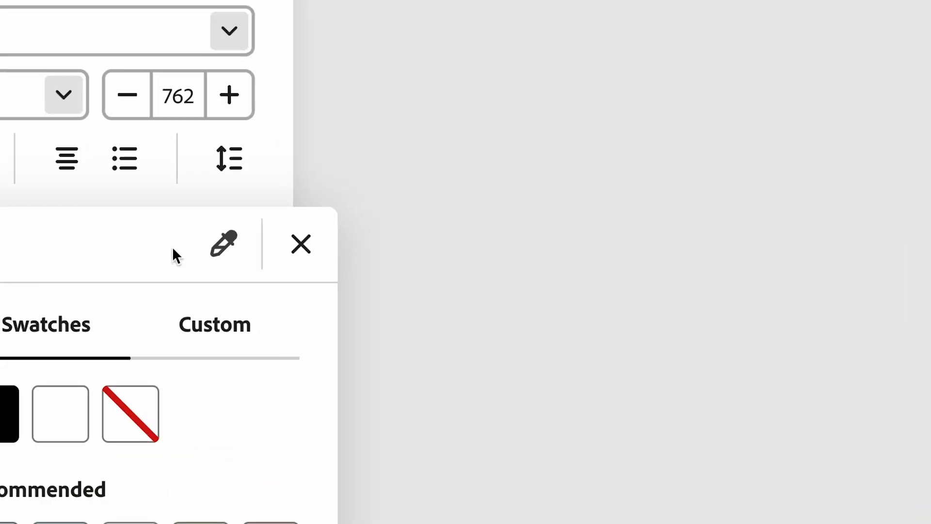
left_click(190, 247)
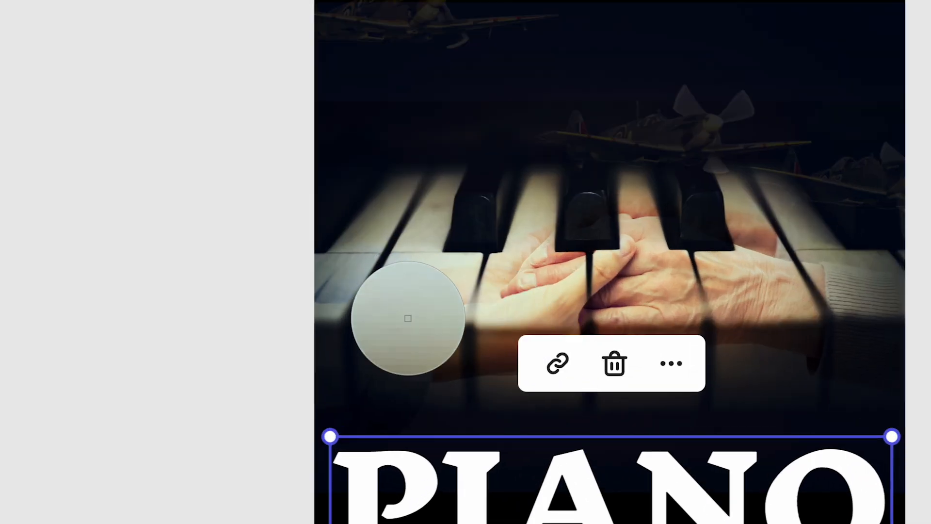
left_click(404, 315)
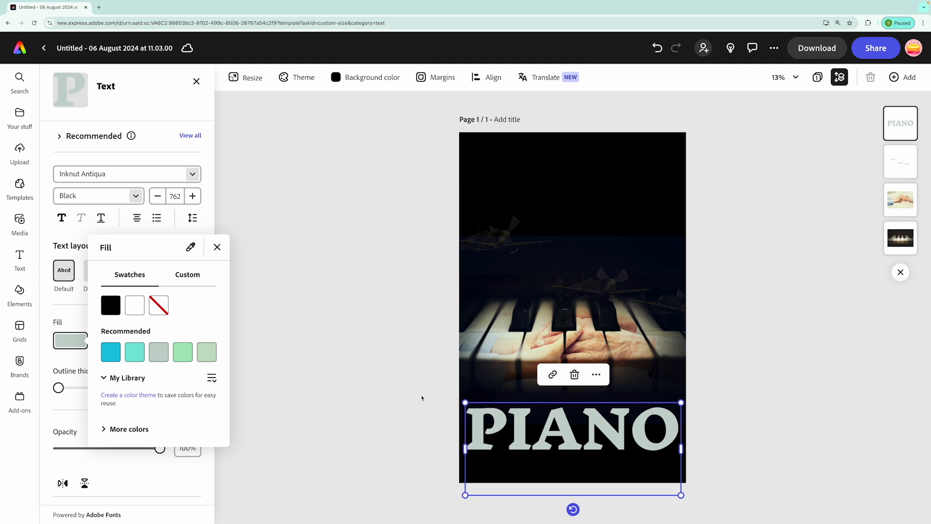
left_click(217, 247)
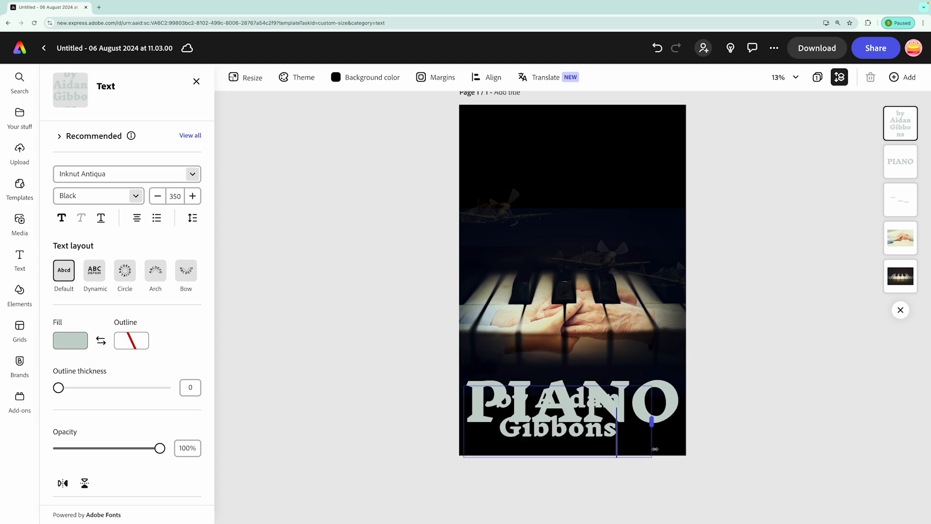
- Widen the byline text onto one line, shrink it to size 171 and place it beneath the PIANO title
left_click_drag(655, 449, 753, 449)
left_click_drag(749, 428, 603, 406)
left_click_drag(539, 393, 571, 437)
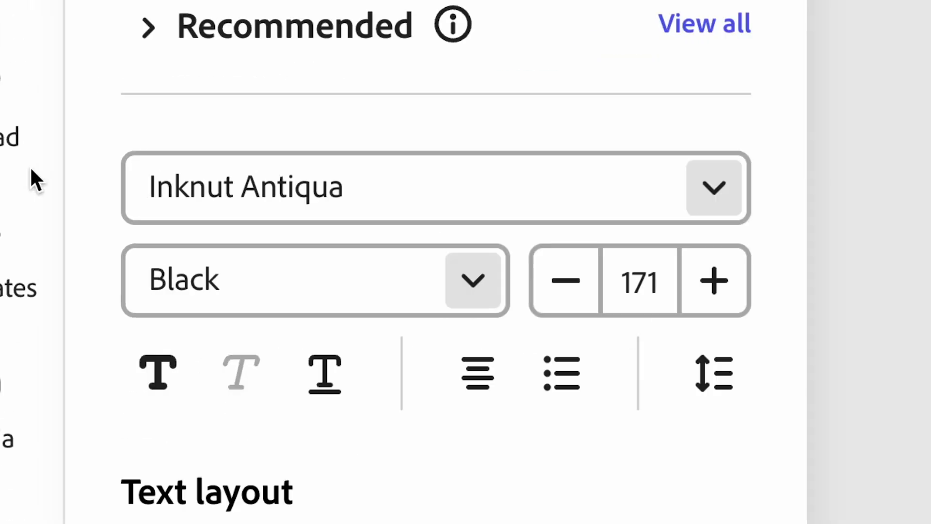
- Set the byline's font weight to Light
left_click(136, 196)
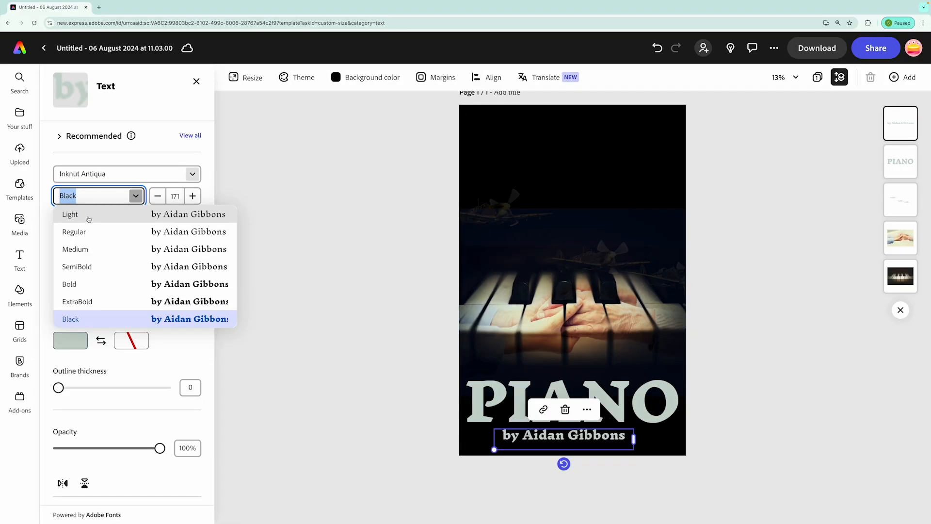
left_click(88, 217)
left_click(446, 403)
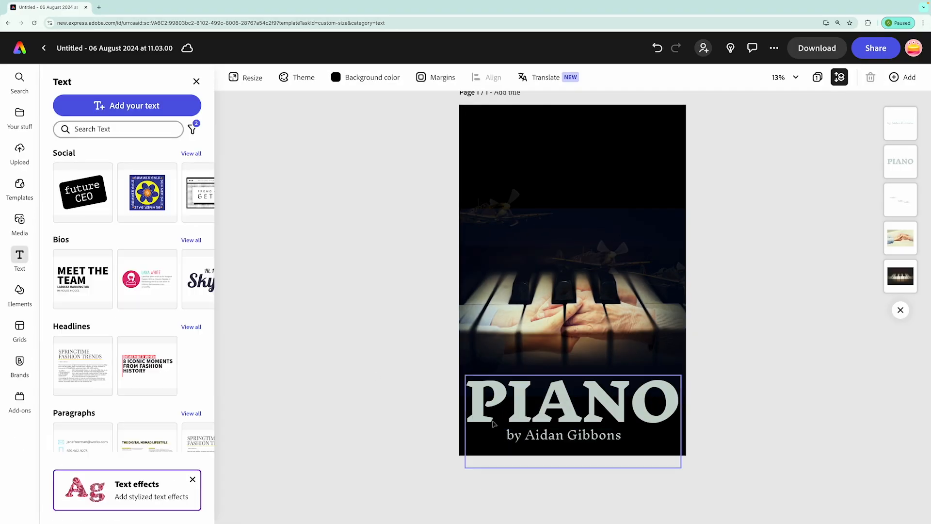
- Duplicate the byline, place the copy just above the P of the PIANO title and change its text to "the"
left_click(560, 438)
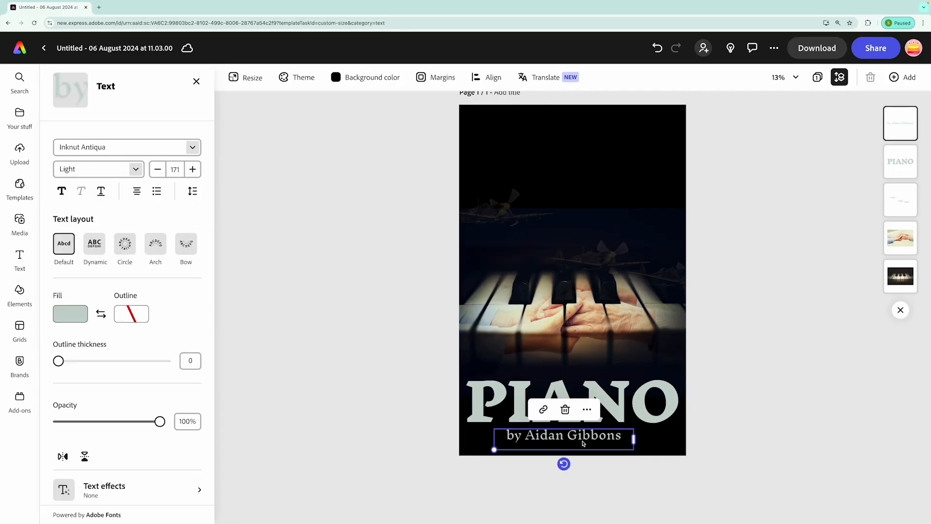
left_click(586, 409)
left_click(652, 292)
left_click_drag(589, 441, 480, 375)
triple_click(544, 369)
type("the")
- Duplicate the byline, change the copy to "Heart-breaking" in quotation marks, reduce it to size 118 and centre it near the page's upper edge
left_click(562, 435)
left_click(587, 407)
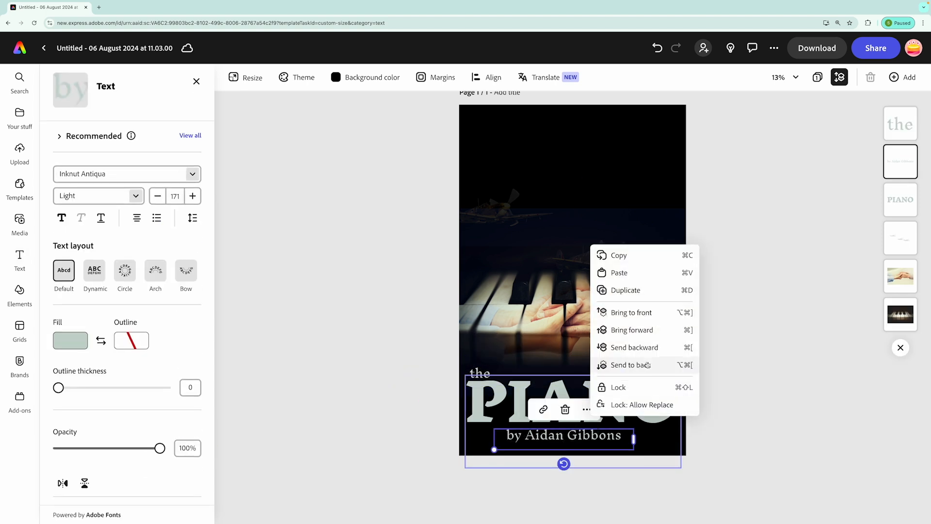
left_click(630, 288)
left_click_drag(602, 437, 598, 140)
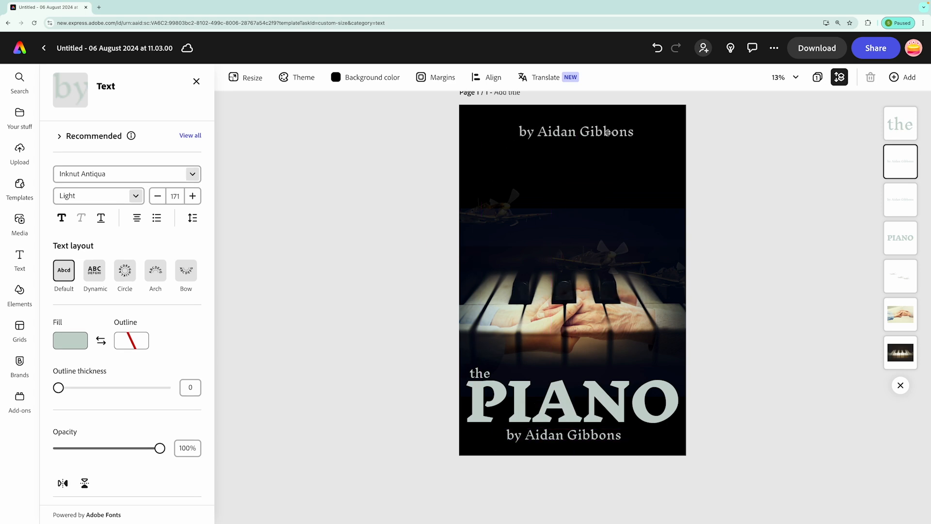
double_click(599, 140)
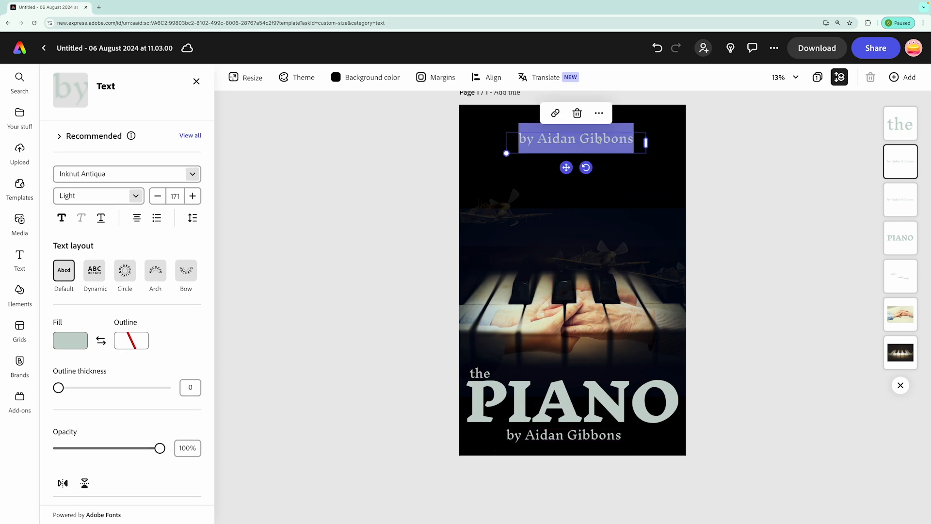
type("\"Heart-breaking\"")
key("Escape")
left_click_drag(597, 139, 572, 132)
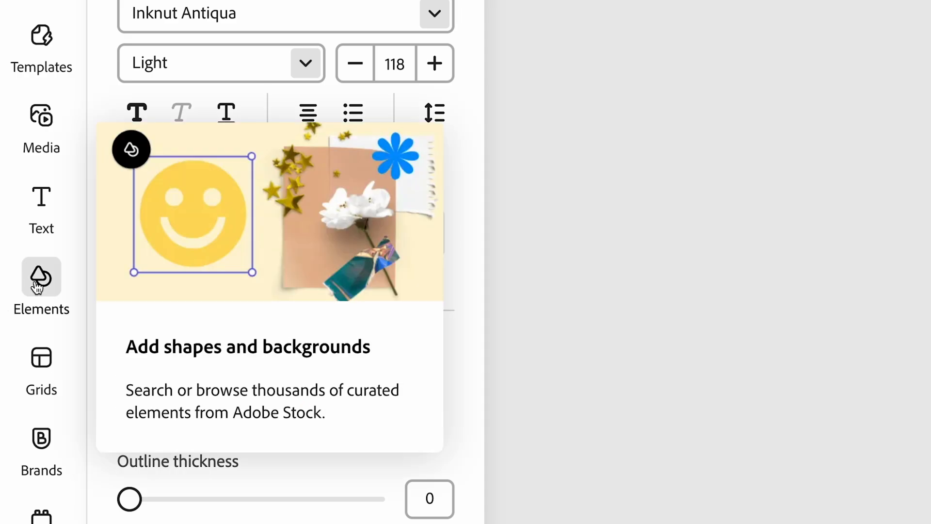
- Search the icon elements for "star" and add a solid five-pointed star to the page
left_click(19, 291)
scroll(132, 110, "right", 3)
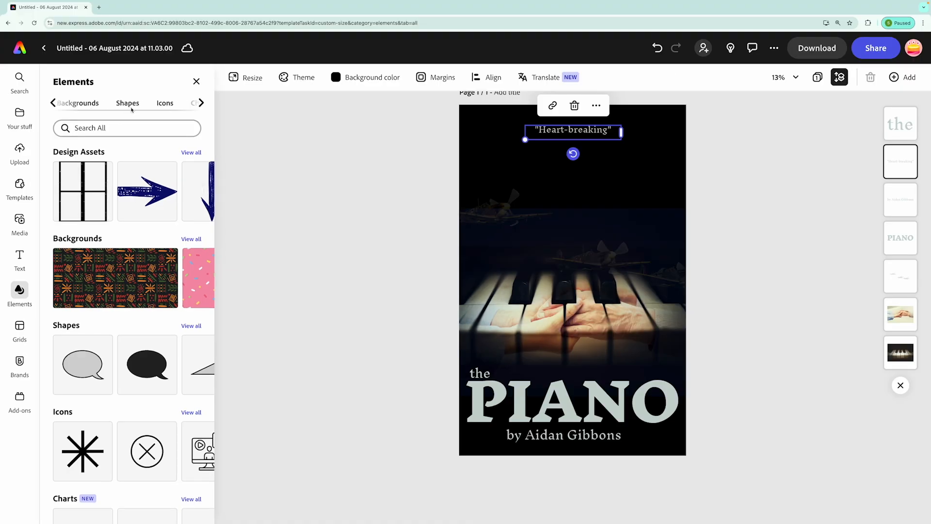
left_click(77, 127)
type("star")
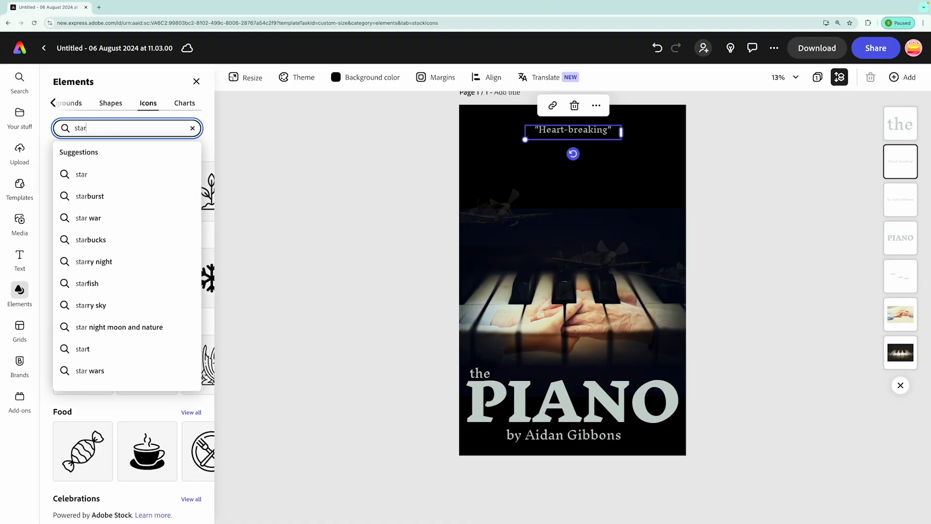
key("Return")
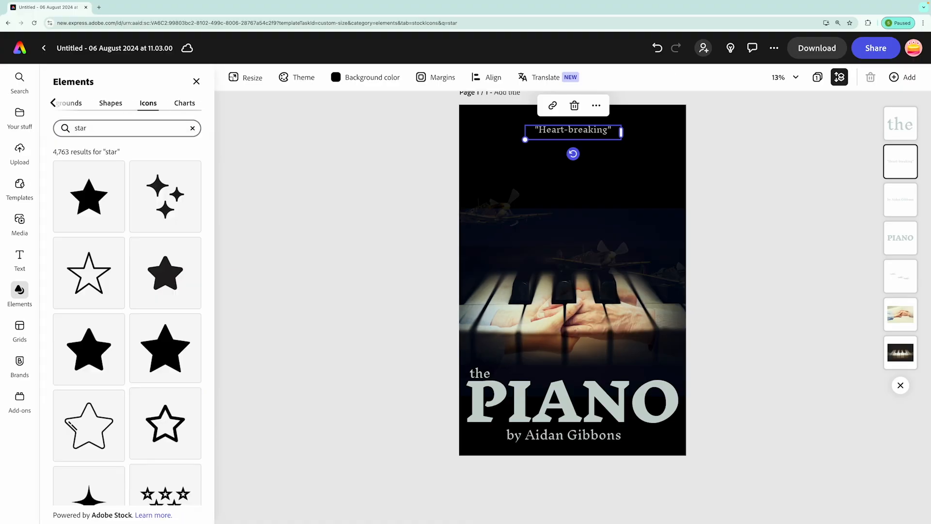
left_click(101, 370)
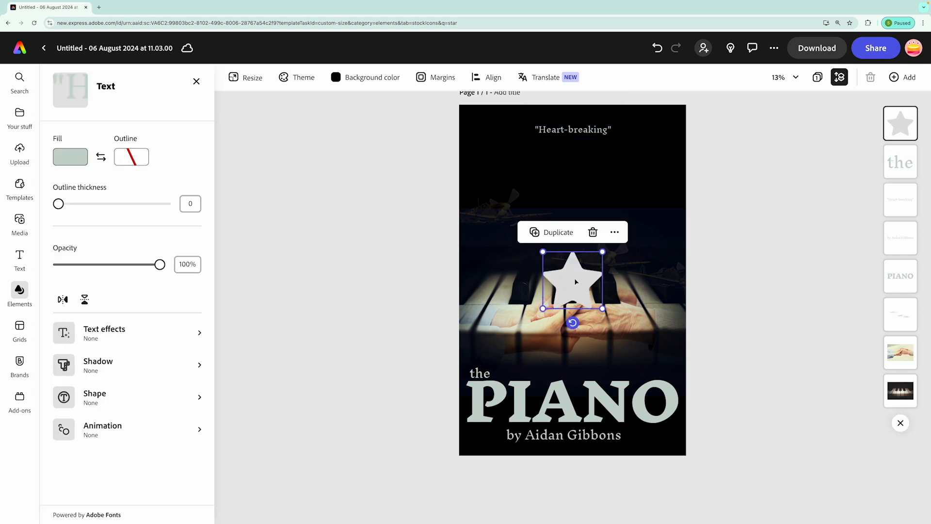
- Fill the star with the pale grey-green sampled from the PIANO title using the eyedropper
left_click(71, 157)
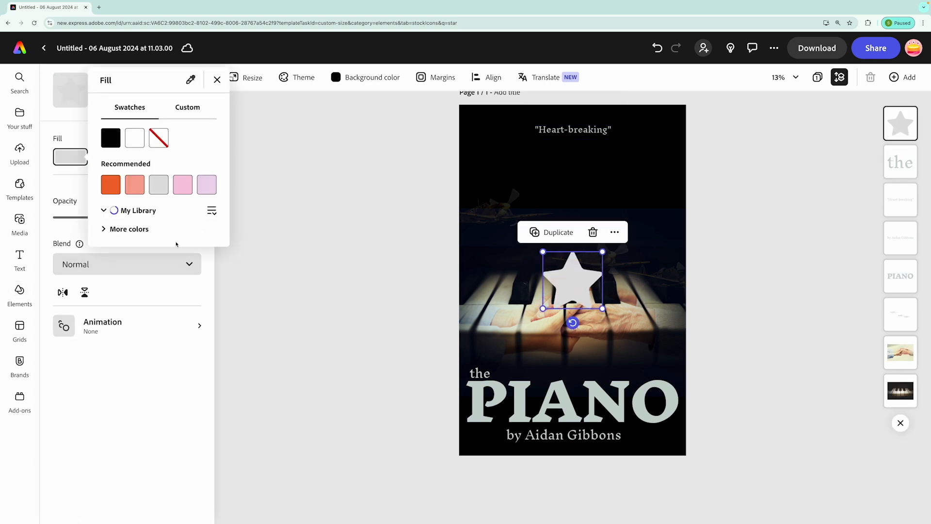
left_click(189, 63)
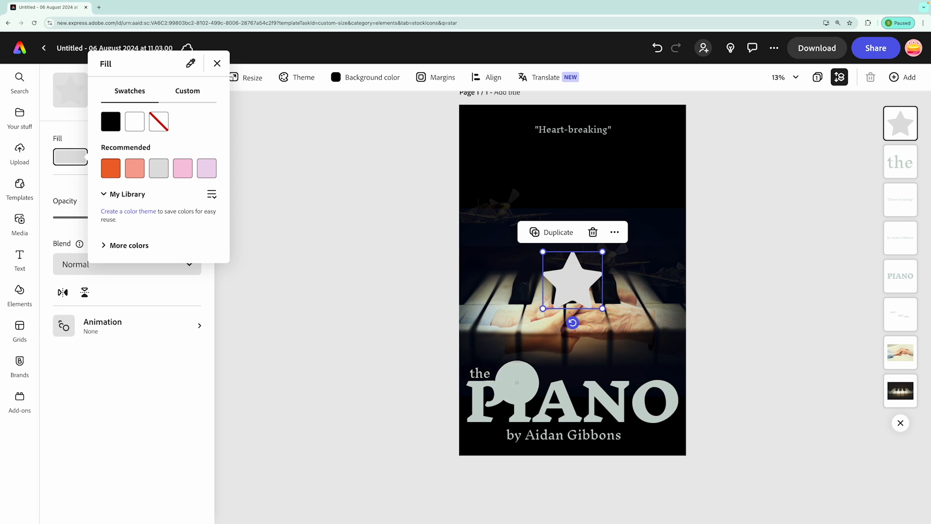
left_click(478, 391)
left_click(392, 223)
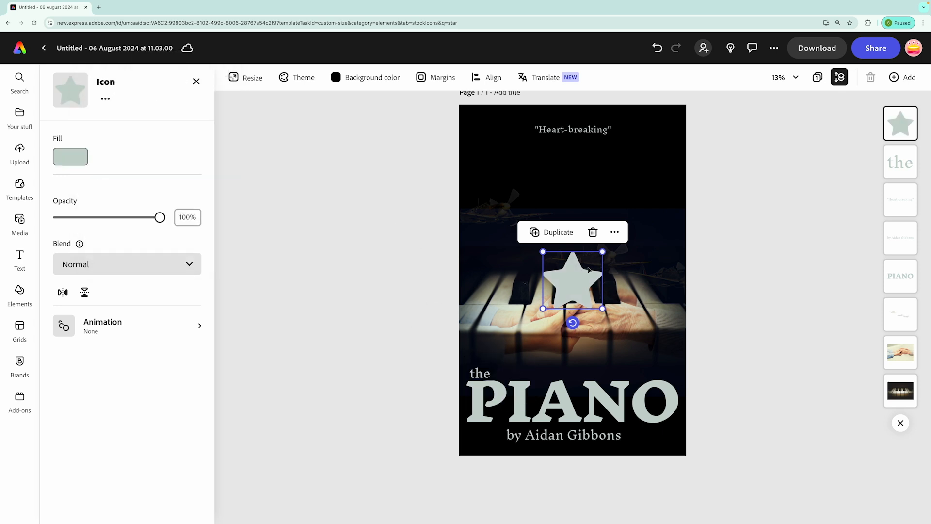
- Shrink the star and duplicate it into an evenly spaced row of five centred above the "Heart-breaking" quote
left_click_drag(602, 308, 550, 144)
scroll(572, 115, "up", 1)
left_click(555, 117)
left_click(566, 117)
left_click(544, 118)
left_click(579, 118)
left_click(421, 156)
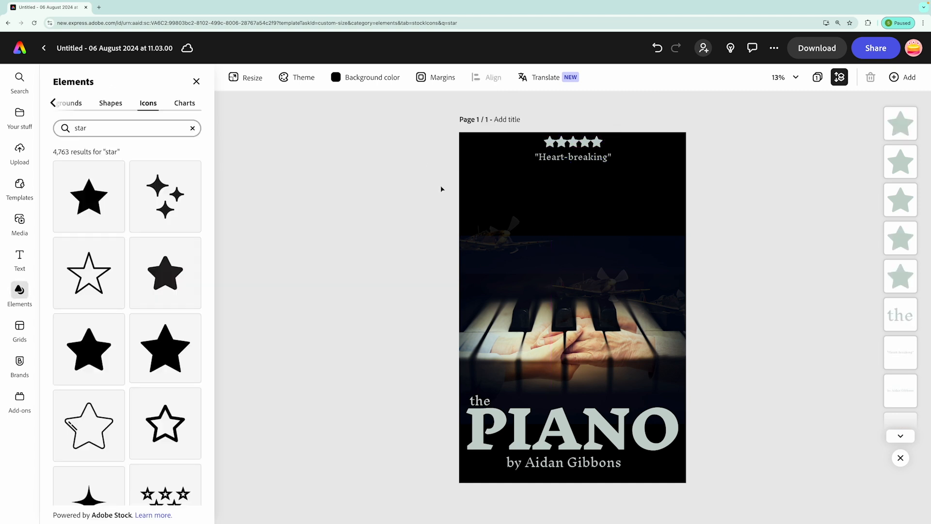
- Add a soft grey Distressed texture from the design assets, scale it over the whole page and set its opacity to 34%
left_click(114, 101)
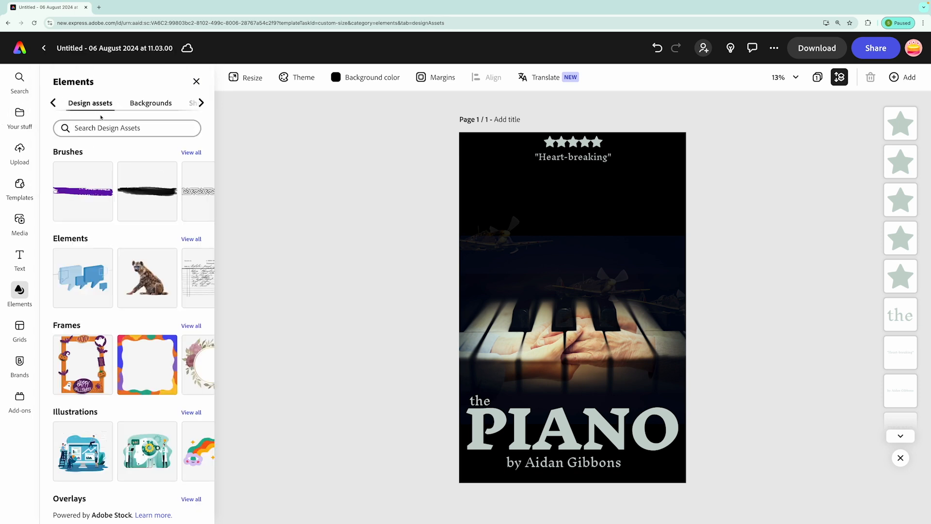
scroll(76, 178, "down", 4)
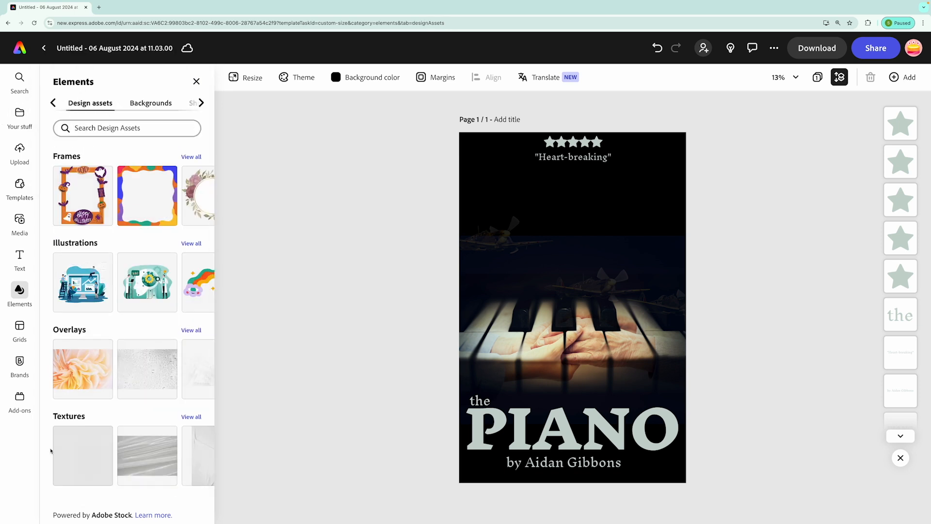
left_click(191, 416)
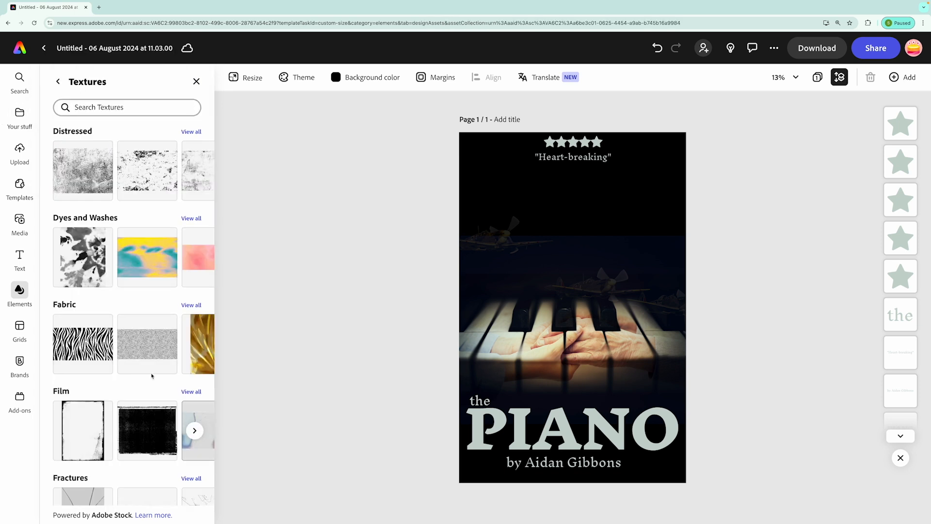
scroll(82, 214, "down", 12)
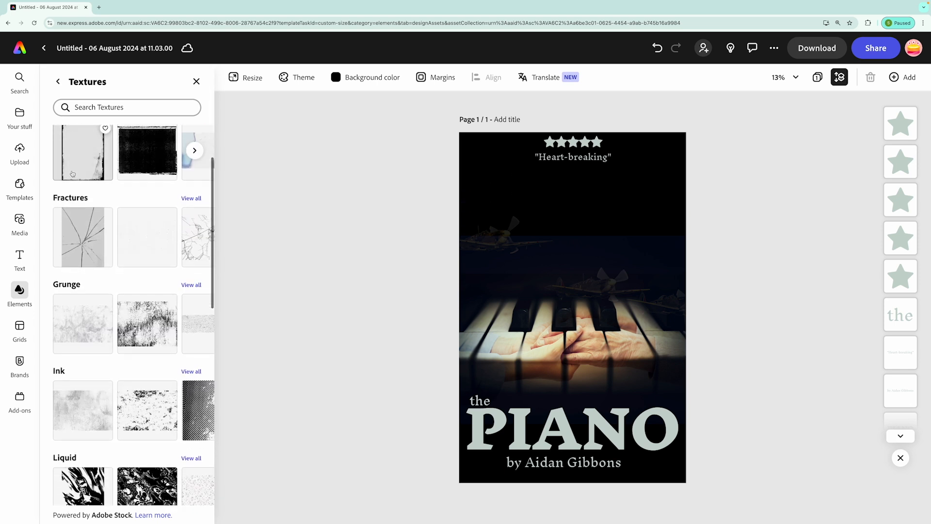
scroll(73, 174, "up", 15)
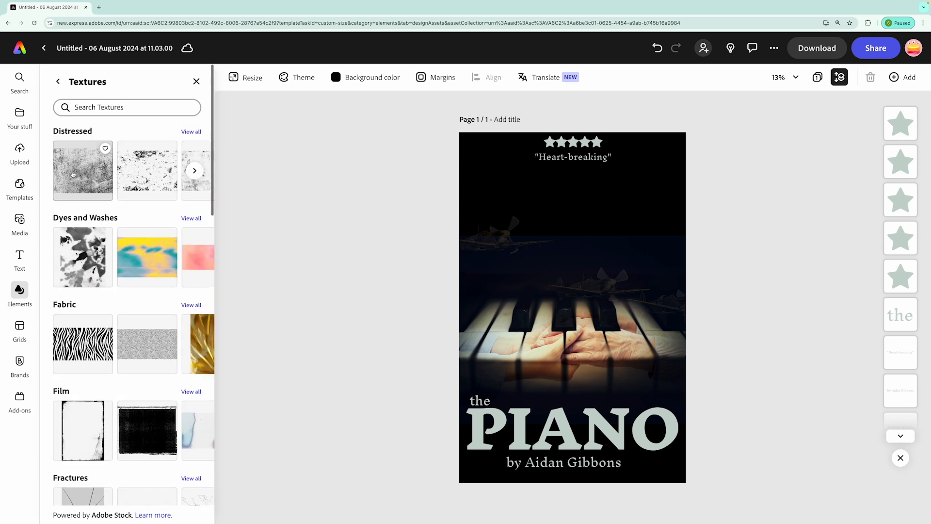
left_click(194, 171)
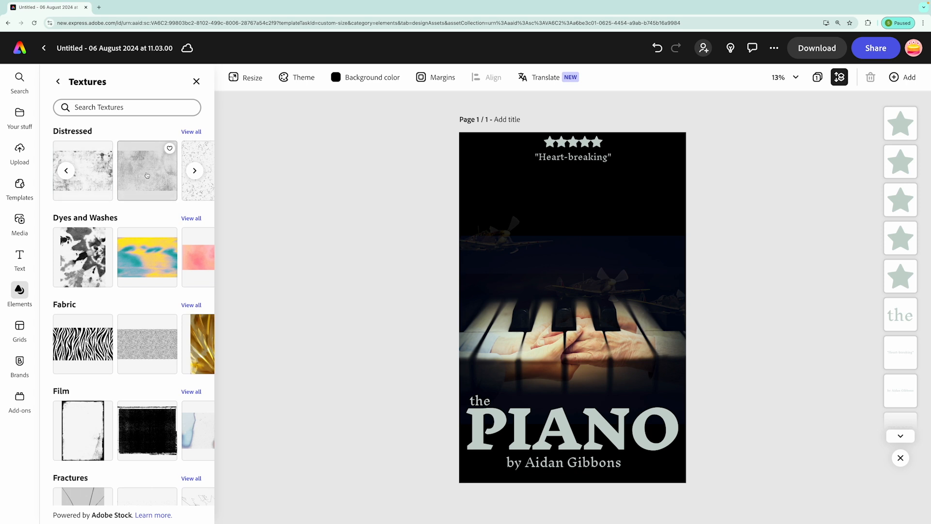
left_click_drag(149, 174, 447, 485)
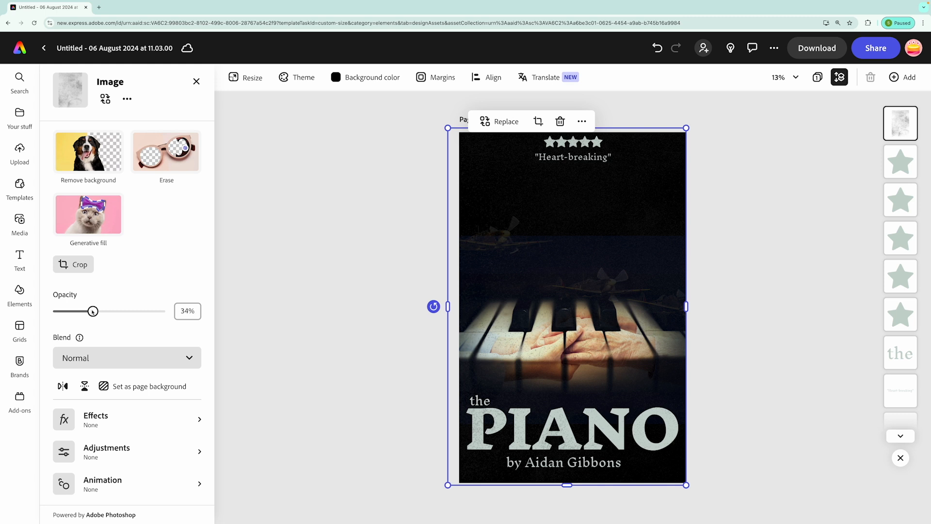
left_click(357, 218)
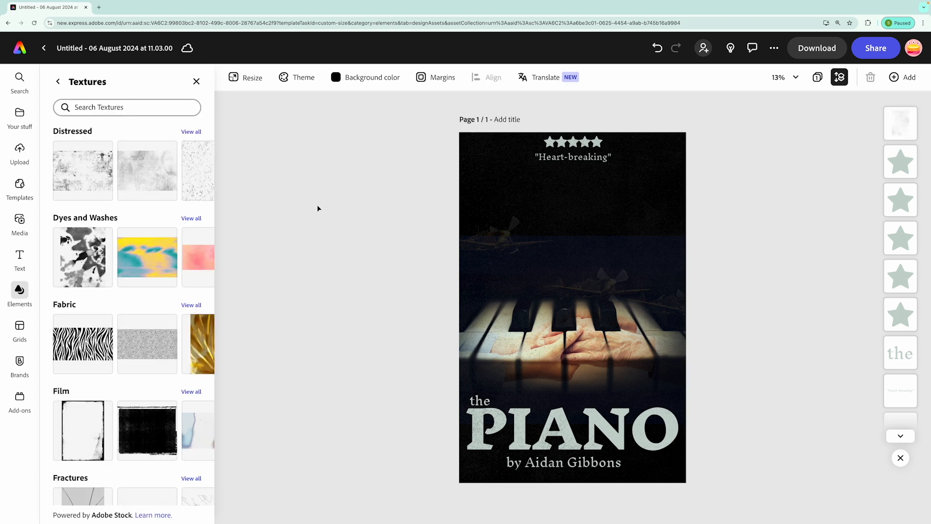
- Rename the file as "The Piano Film Poster"
left_click(81, 47)
type("The ")
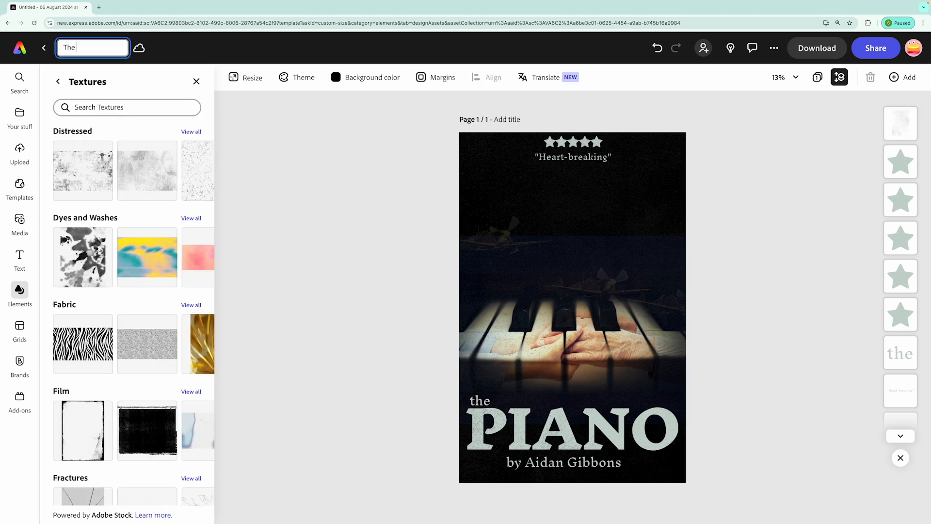
type("Piano Film Poster")
key("Return")
left_click(86, 48)
type("o")
key("Return")
- Download the poster in PNG (Best for images) format
left_click(841, 51)
left_click(911, 123)
left_click(914, 169)
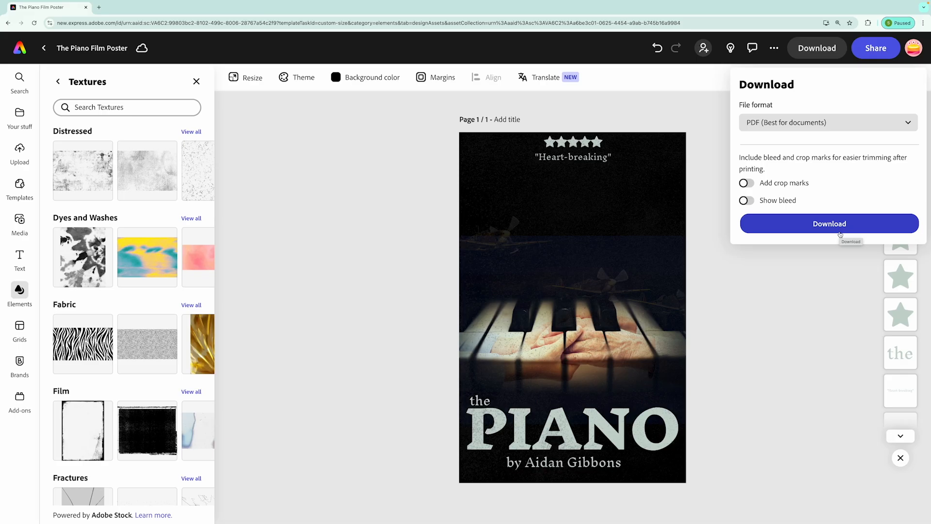
left_click(824, 122)
left_click(775, 141)
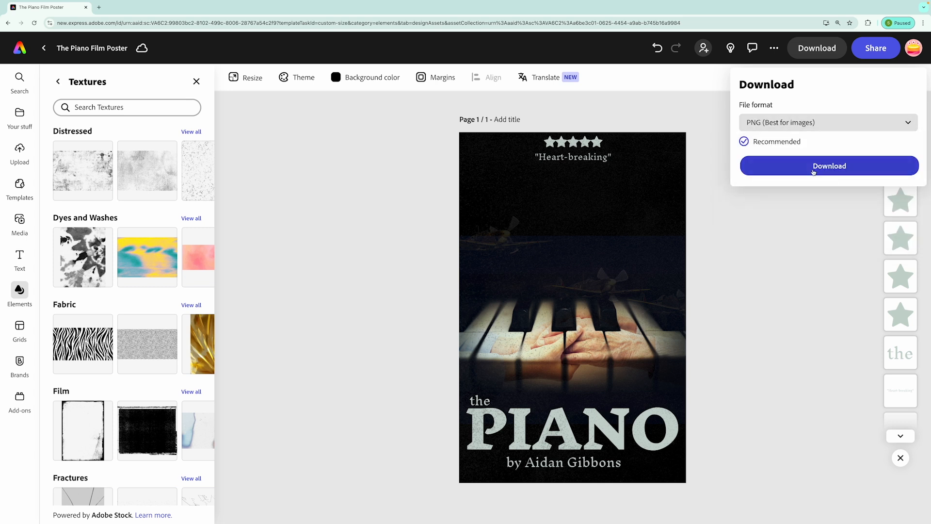
left_click(815, 165)
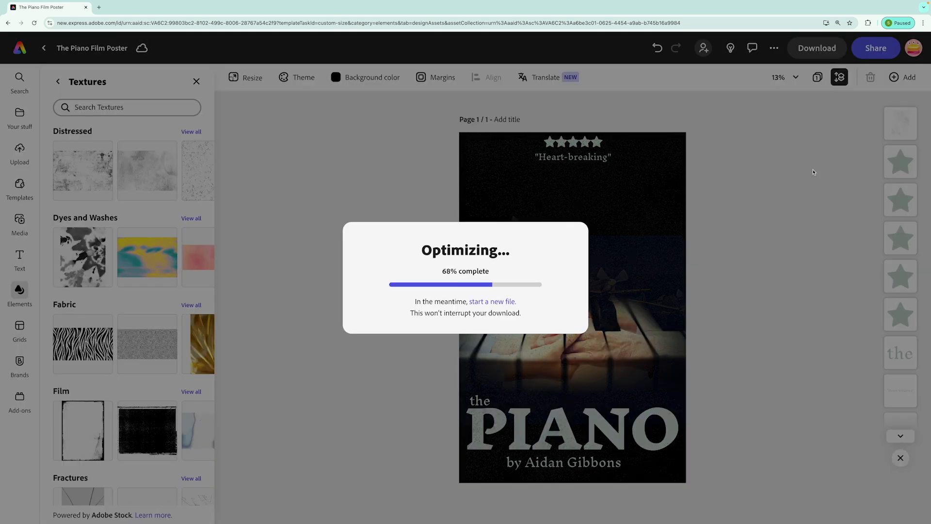